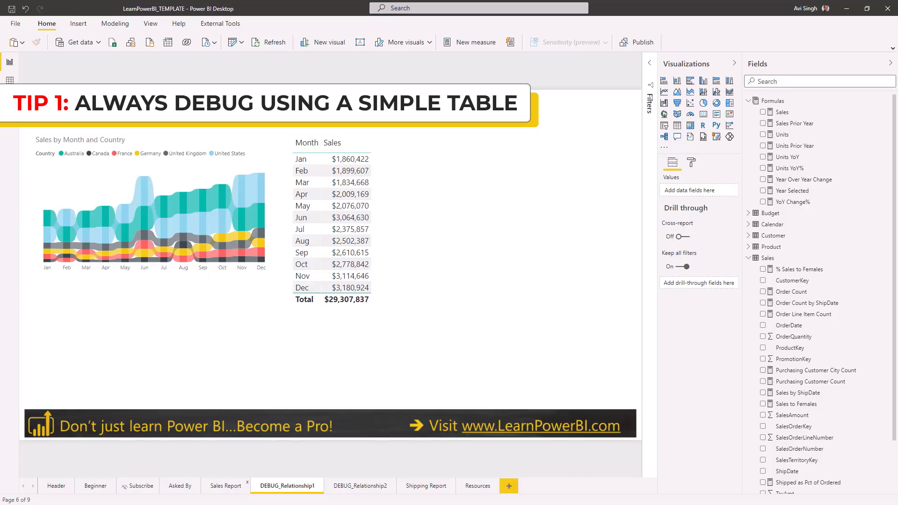
View the Sales Report page, then examine the Sales by Month and Country chart on the DEBUG_Relationship1 page
click(226, 486)
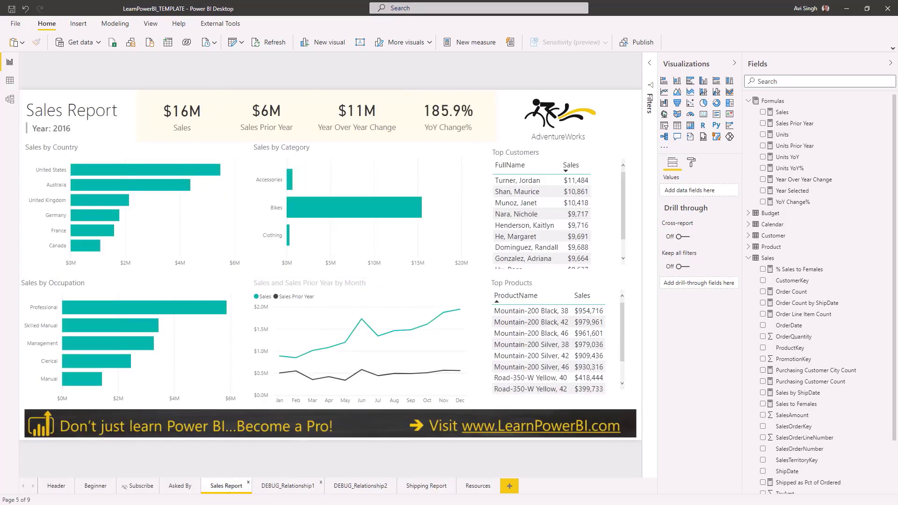
click(288, 486)
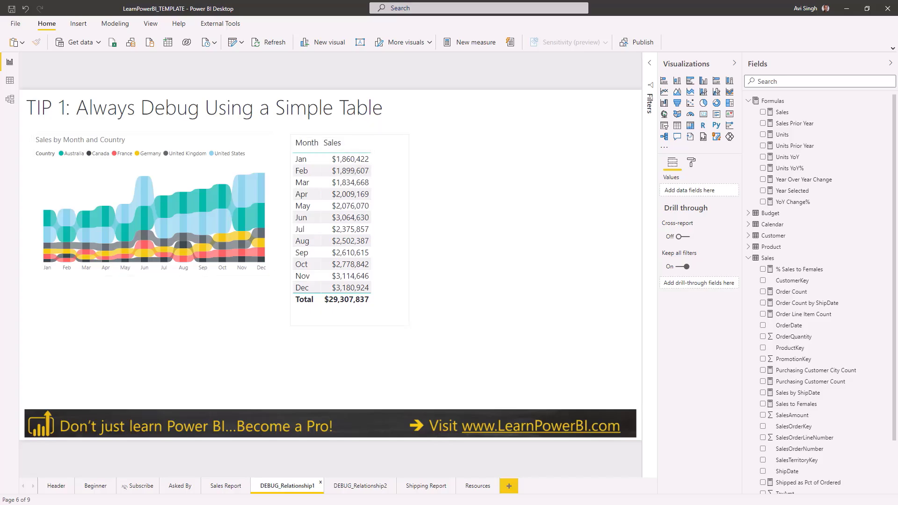
mouse_move(204, 248)
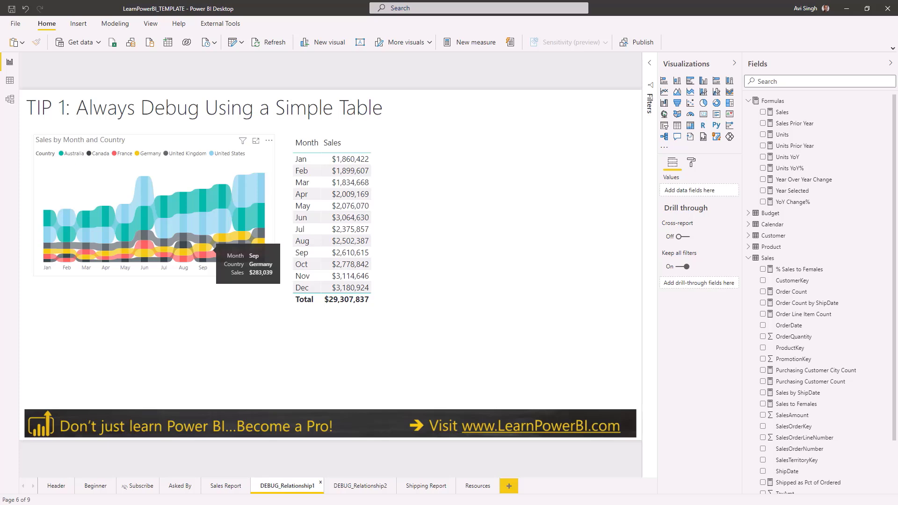
Examine the relationships linking the Sales table to the Calendar and ShipCalendar tables in the model diagram
click(9, 99)
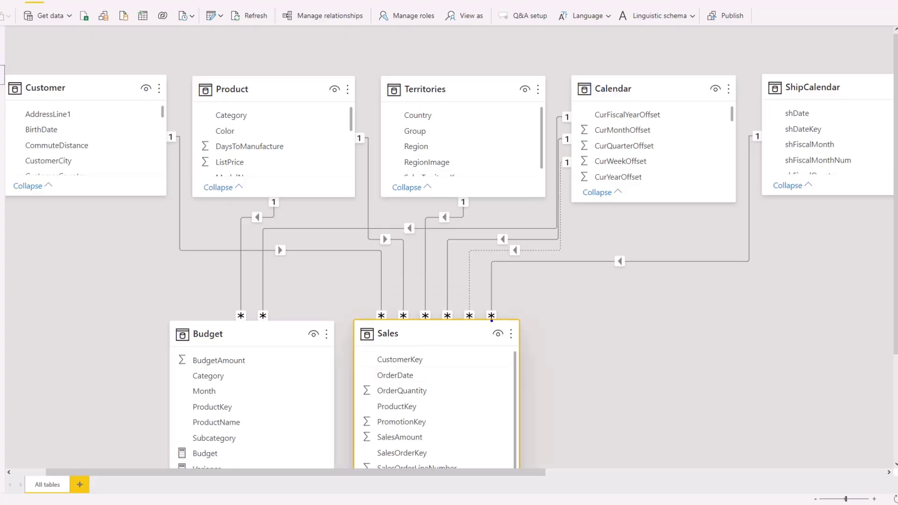
mouse_move(492, 317)
mouse_down()
mouse_move(491, 286)
mouse_move(510, 261)
mouse_move(712, 259)
mouse_move(742, 188)
mouse_move(733, 180)
mouse_up()
key(Escape)
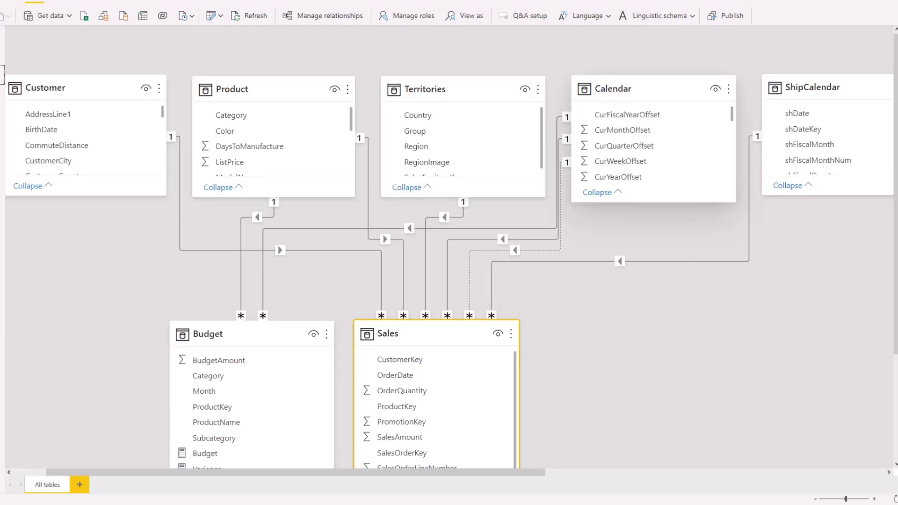
click(653, 96)
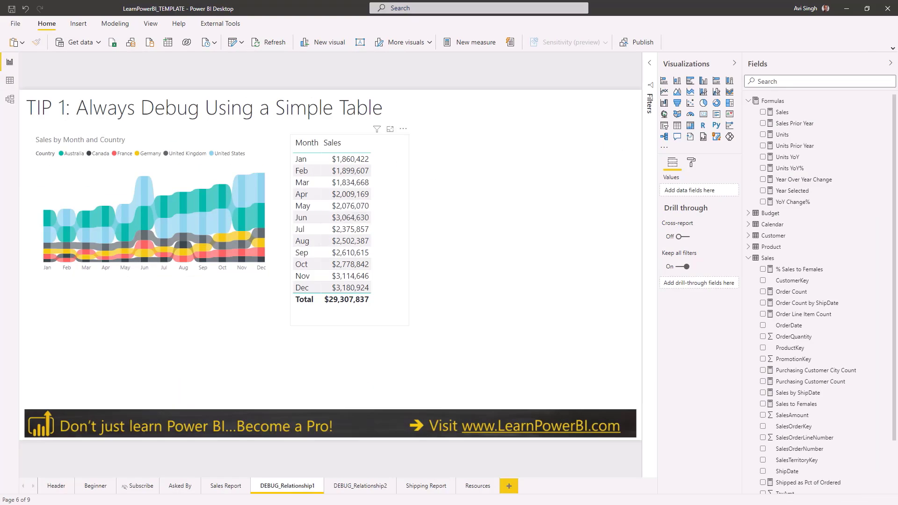
Review the formulas of the Sales and Sales Prior Year measures used in the DEBUG_Relationship2 month table
click(387, 159)
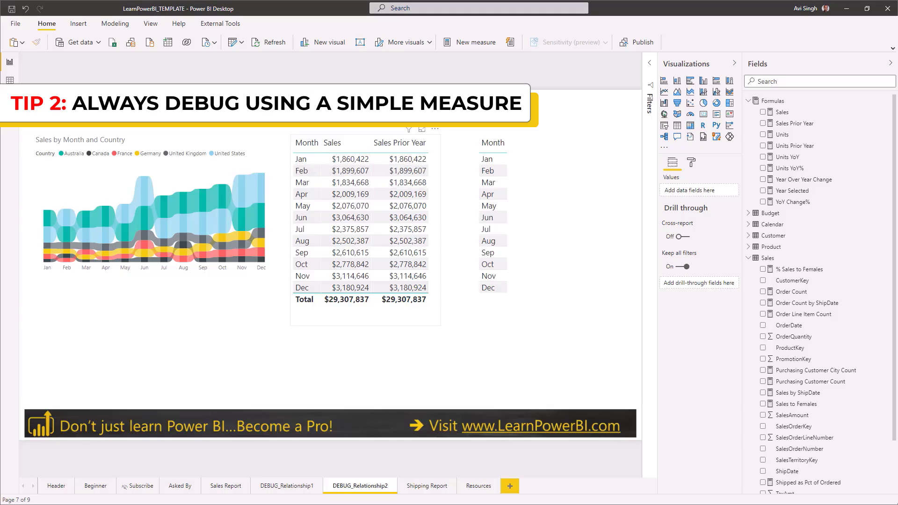
click(782, 112)
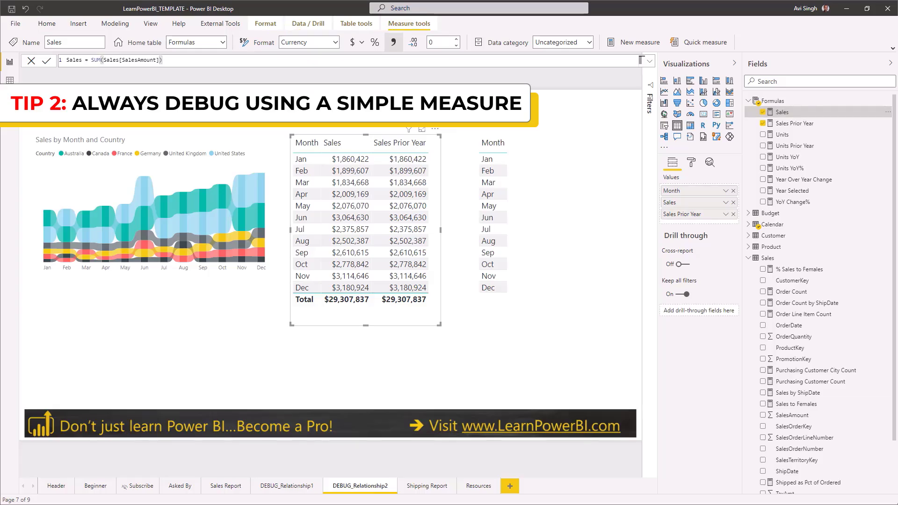
click(795, 123)
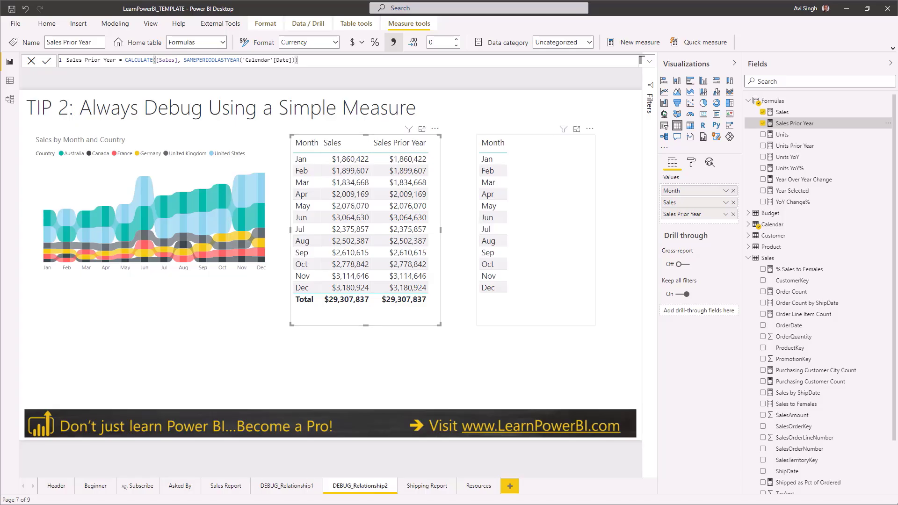
click(536, 230)
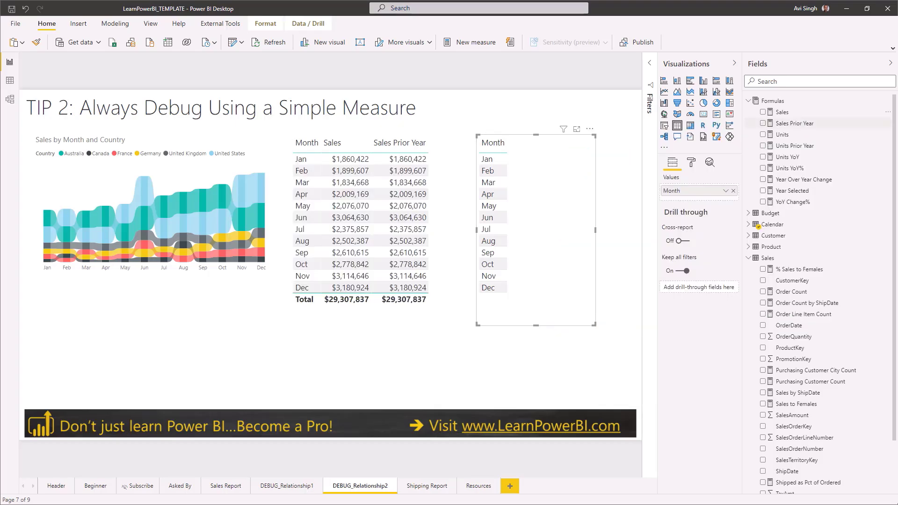
click(782, 112)
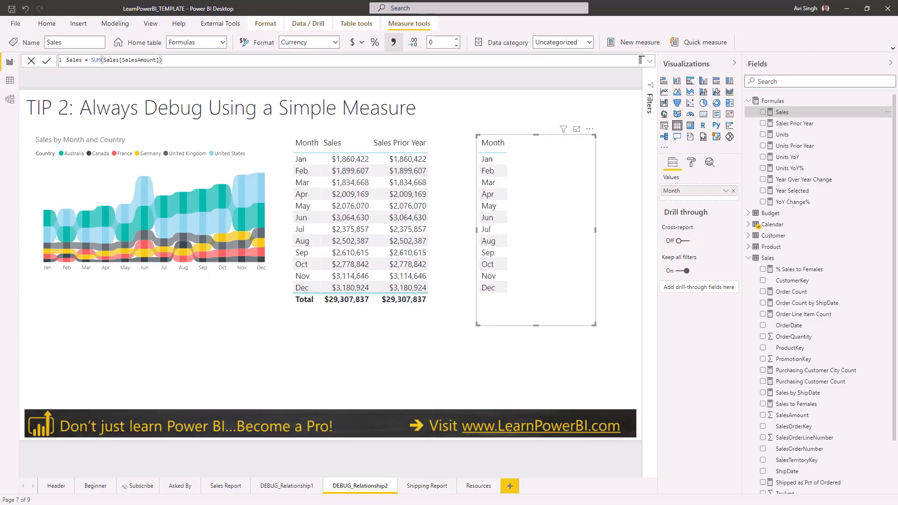
key(Escape)
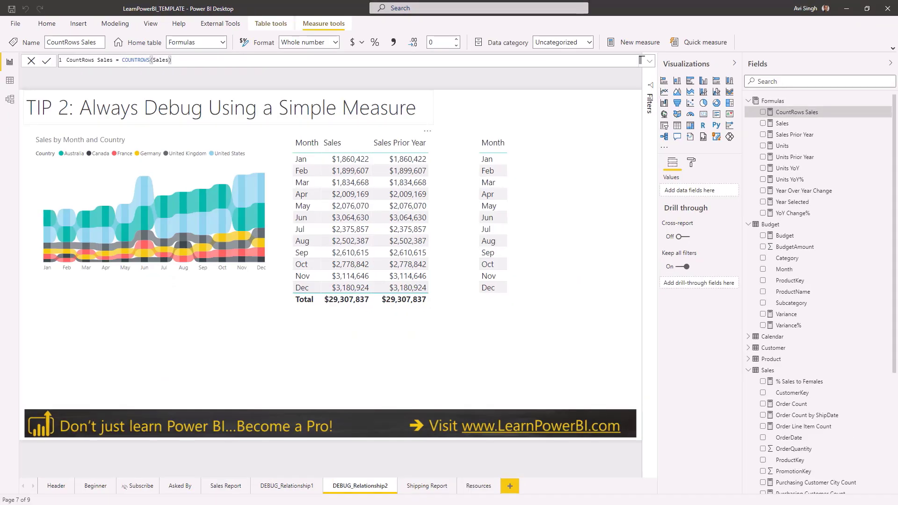
Add the CountRows Sales measure to the table that lists only months on the DEBUG_Relationship2 page
click(577, 281)
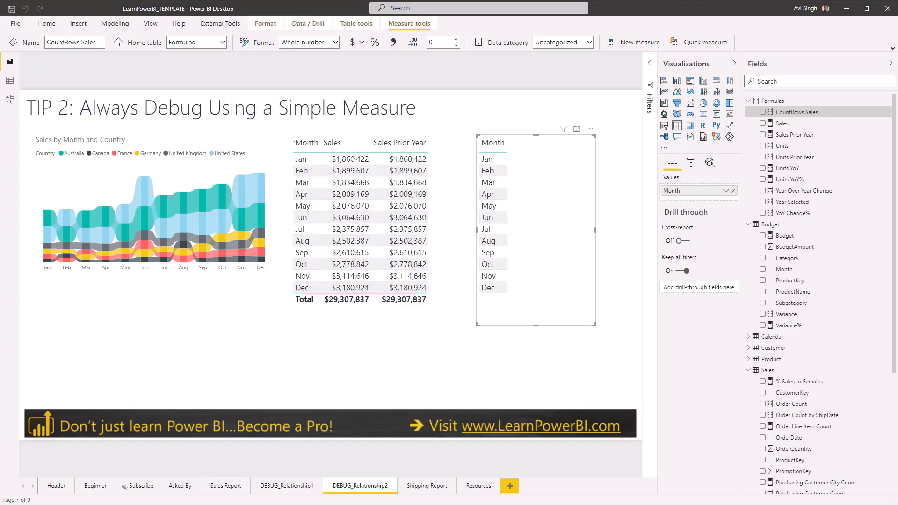
click(763, 112)
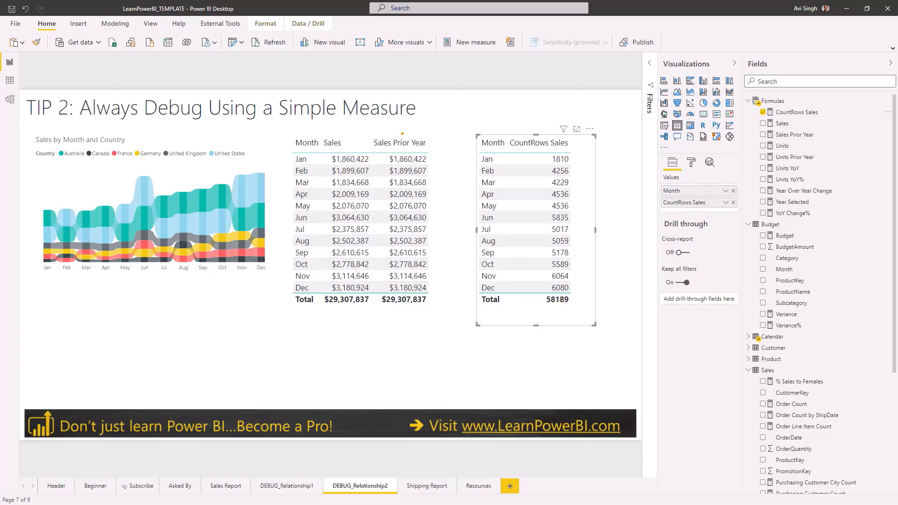
drag(405, 138, 428, 101)
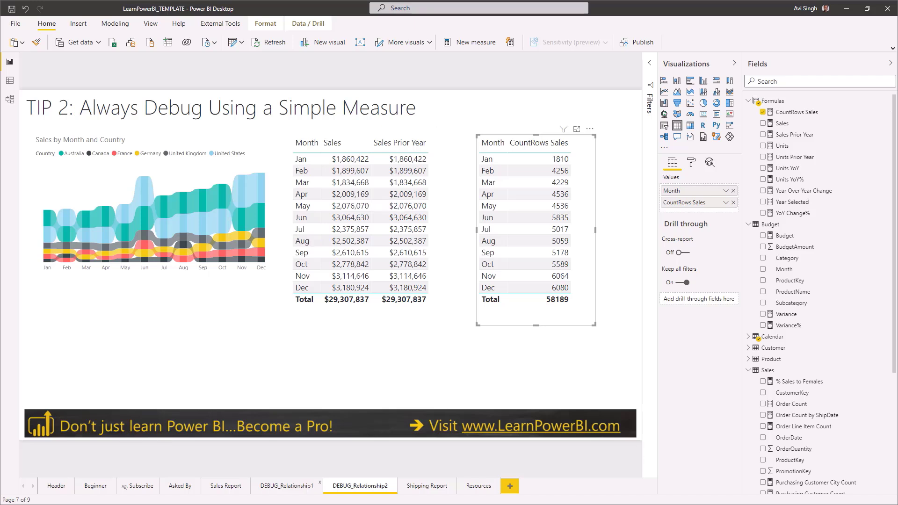
Compare the month tables on the DEBUG_Relationship1 and DEBUG_Relationship2 pages, then inspect the CountRows Sales table on DEBUG_Relationship3
click(287, 485)
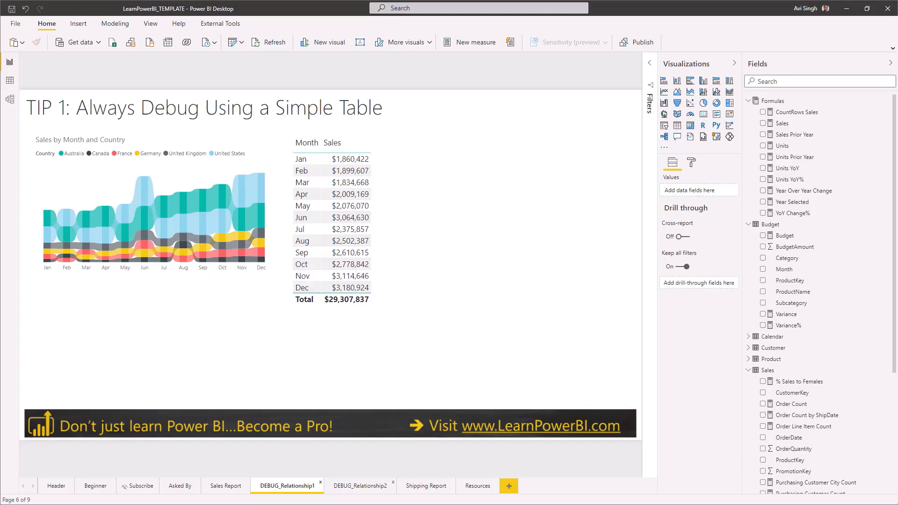
click(359, 486)
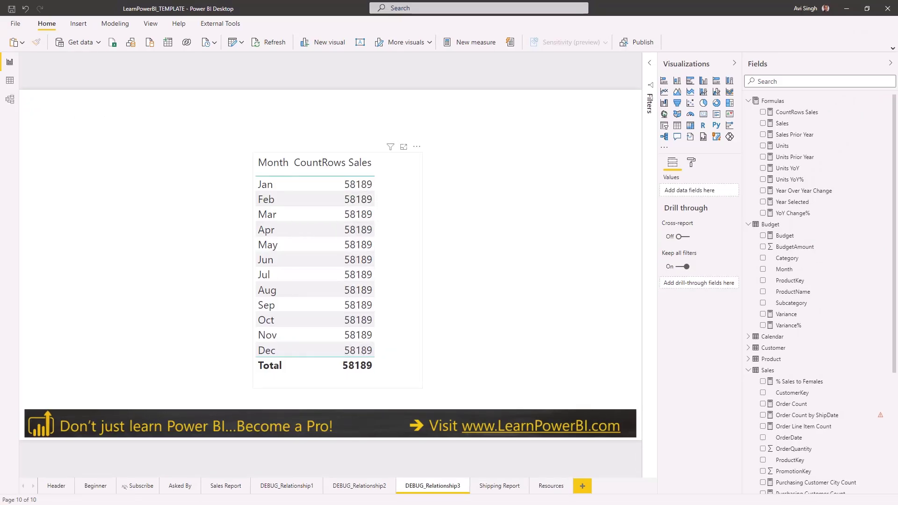
click(332, 274)
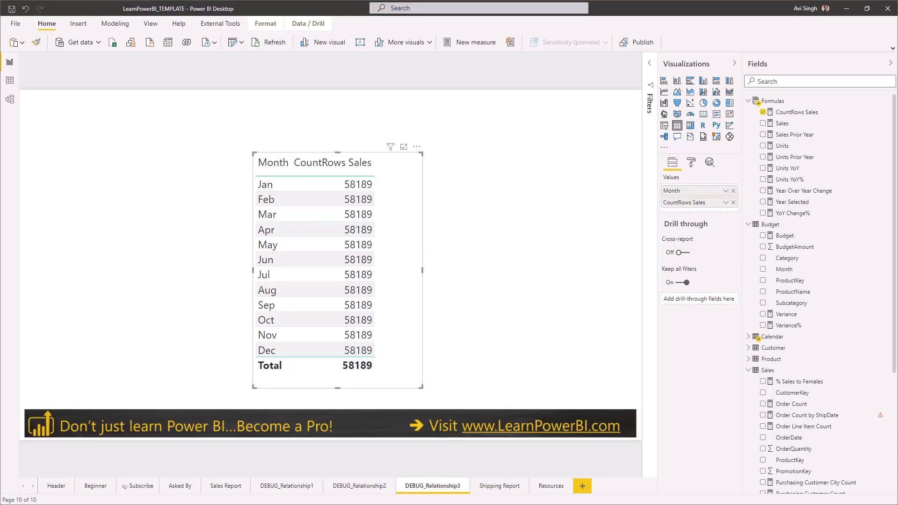
Check in the All tables diagram which relationships connect Calendar and the other lookup tables to Sales
click(10, 99)
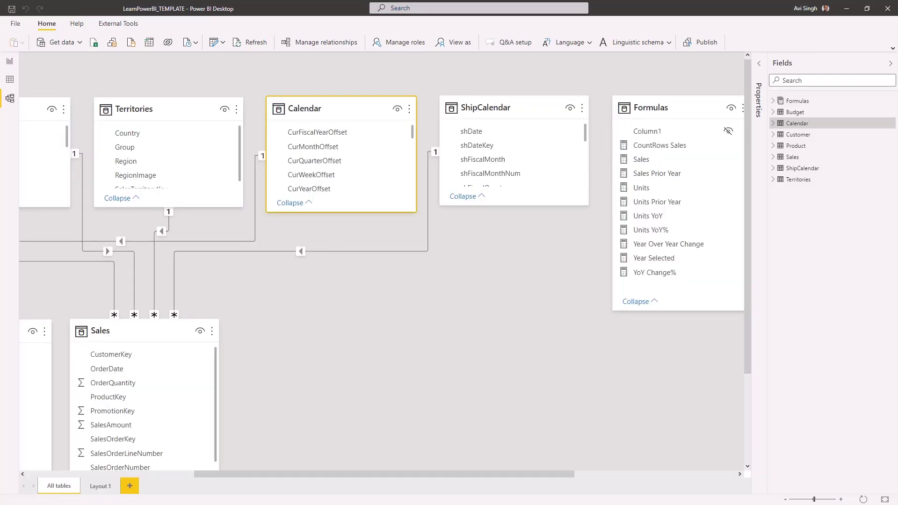
drag(384, 474, 217, 474)
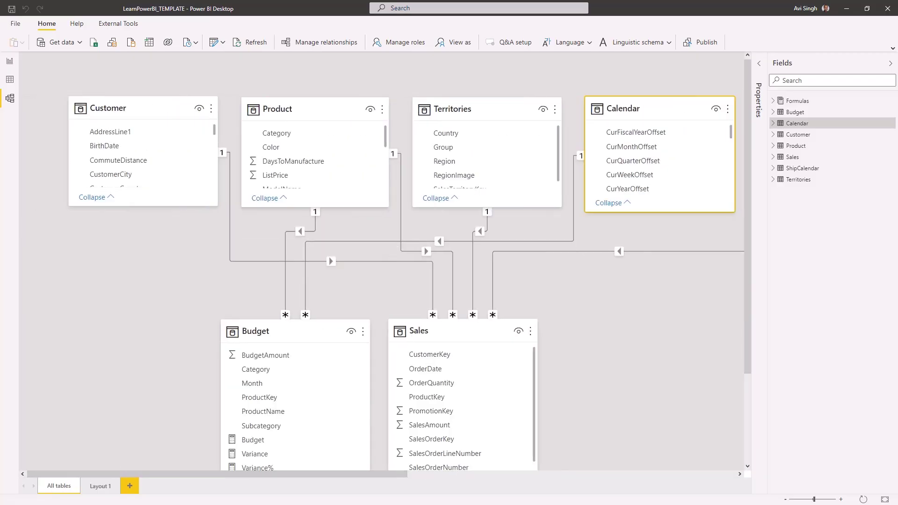
scroll(382, 262, down, 1)
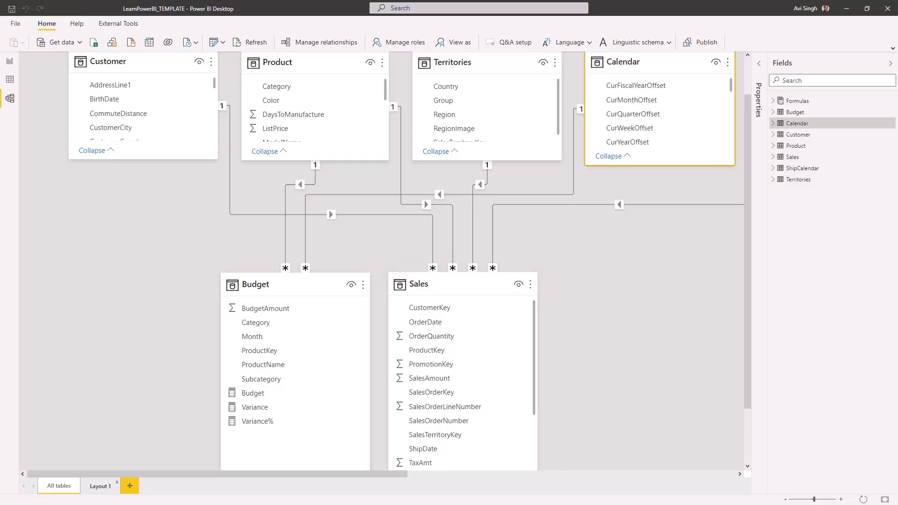
In the Layout 1 diagram, lengthen the Sales table and relate its OrderDate column to Date in Calendar
click(100, 486)
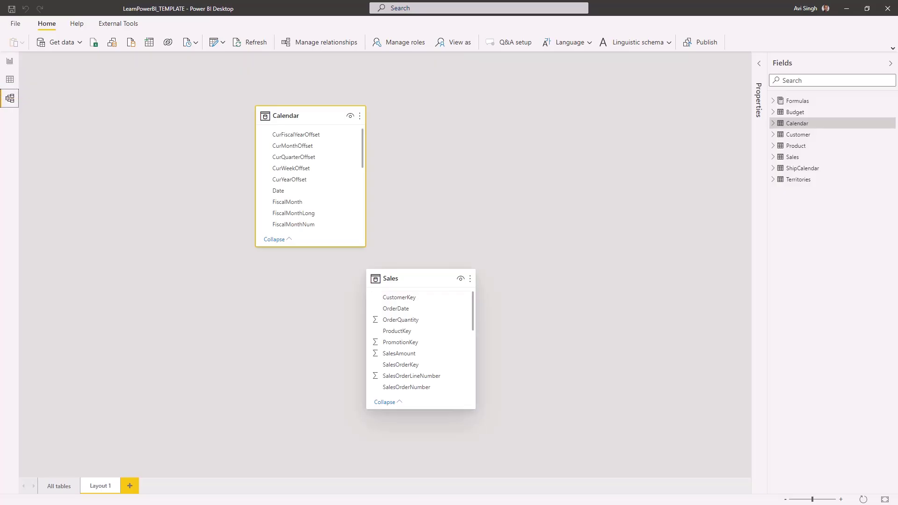
drag(421, 278, 423, 271)
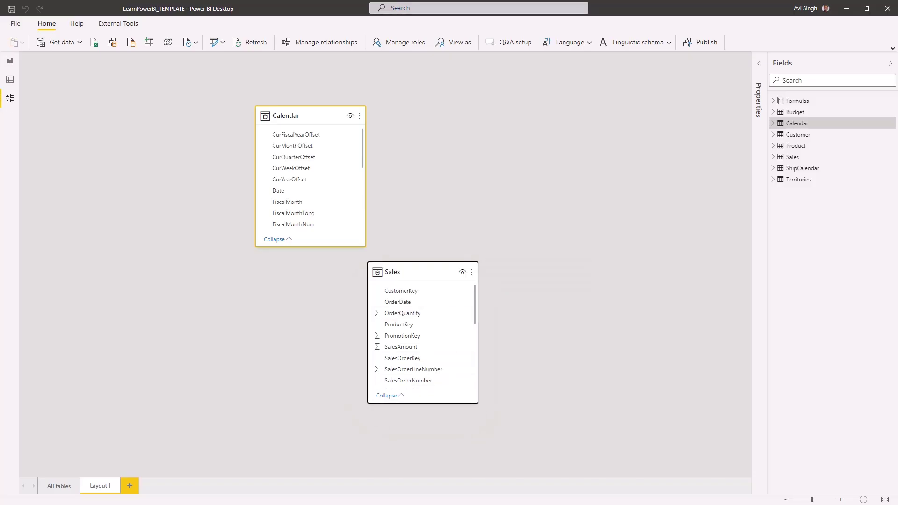
drag(423, 403, 423, 477)
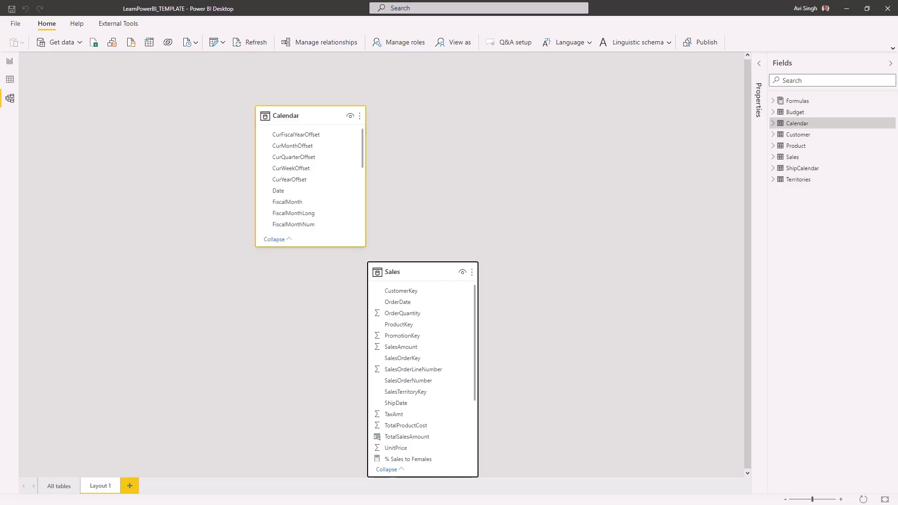
drag(397, 302, 294, 189)
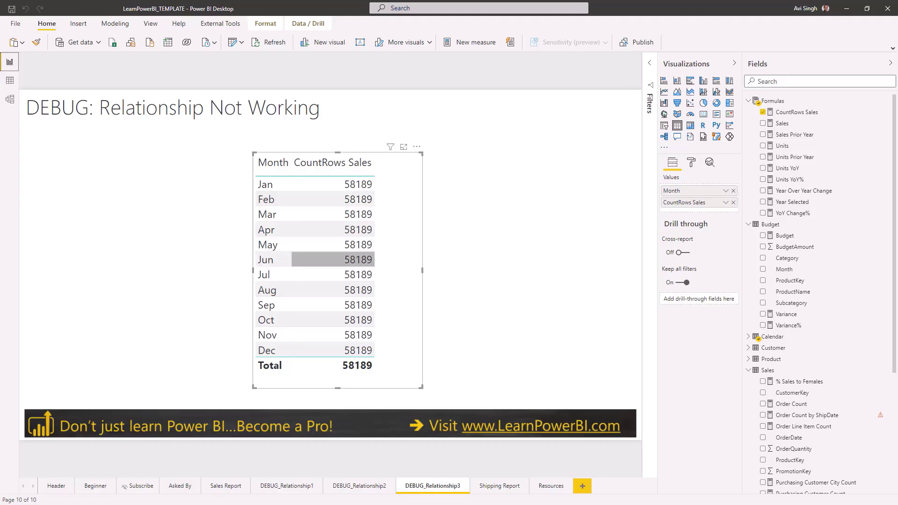
Check the CountRows Sales values by month in the DEBUG_Relationship3 report table
key(r)
drag(389, 351, 394, 216)
key(Escape)
Make the relationship between OrderDate in Sales and Date in Calendar active, and return to the report table
click(10, 99)
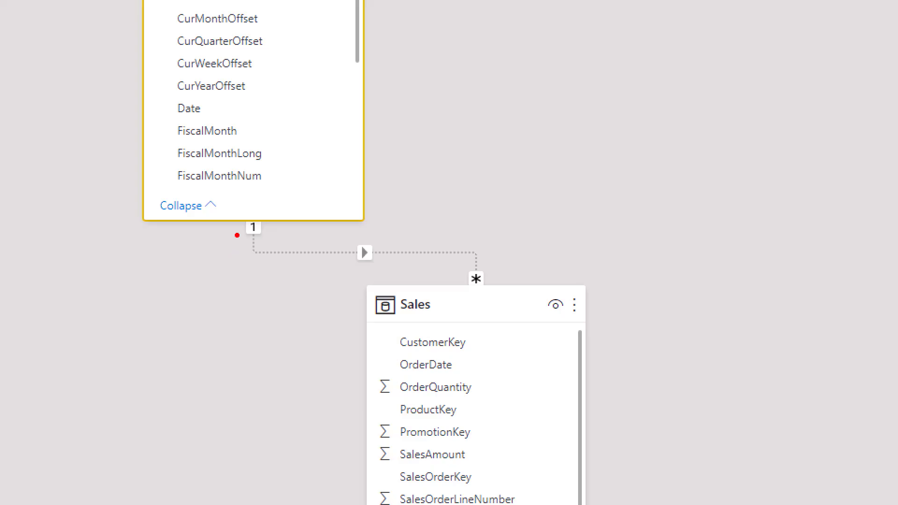
mouse_move(237, 236)
mouse_down()
mouse_move(237, 247)
mouse_move(294, 269)
mouse_move(426, 266)
mouse_move(450, 275)
mouse_up()
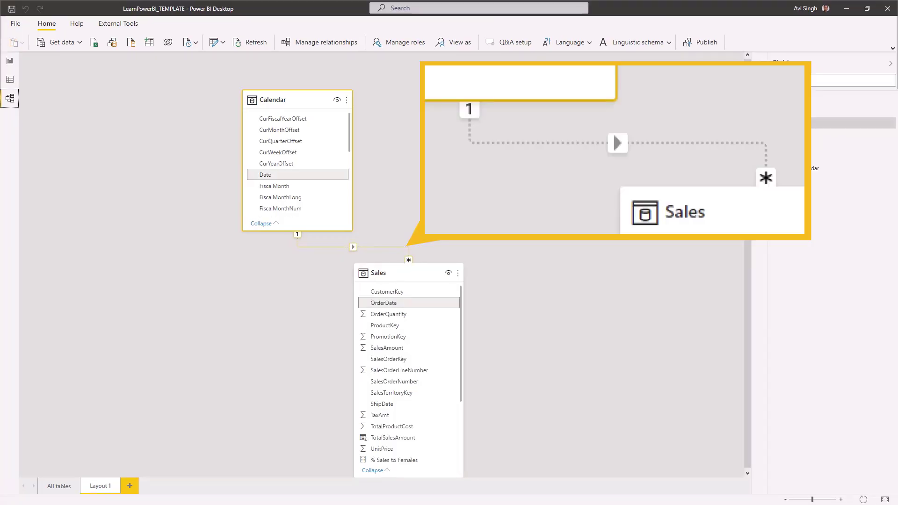
key(Escape)
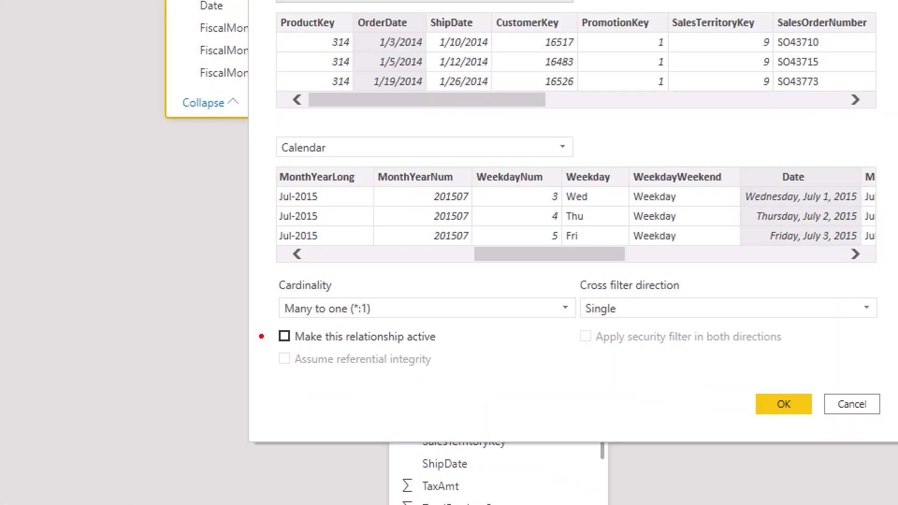
click(285, 337)
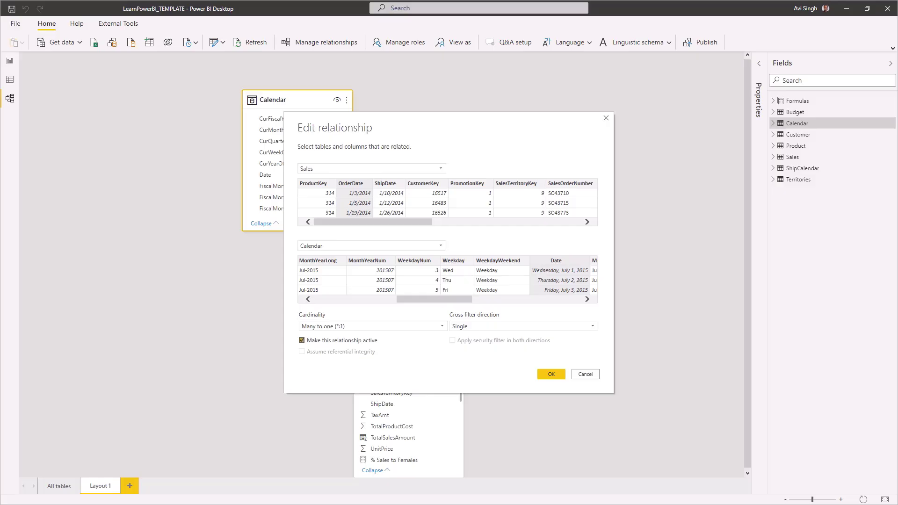
click(784, 405)
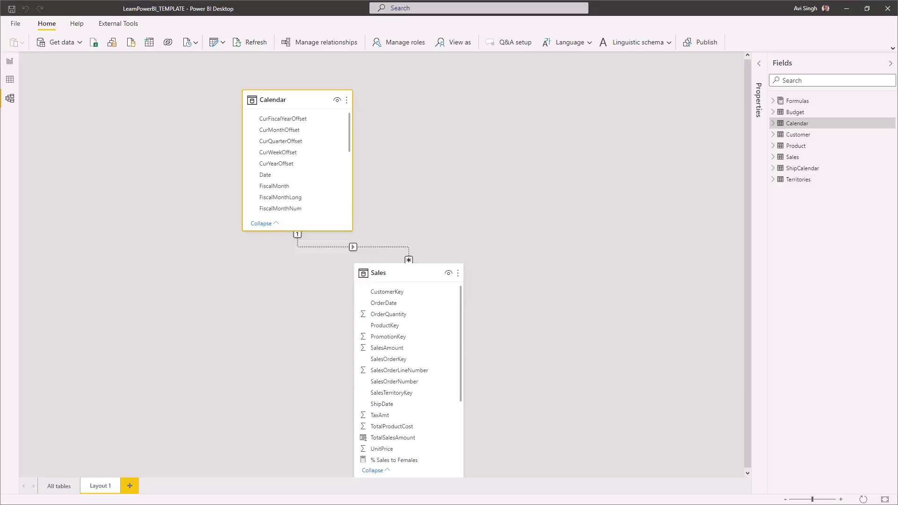
click(10, 60)
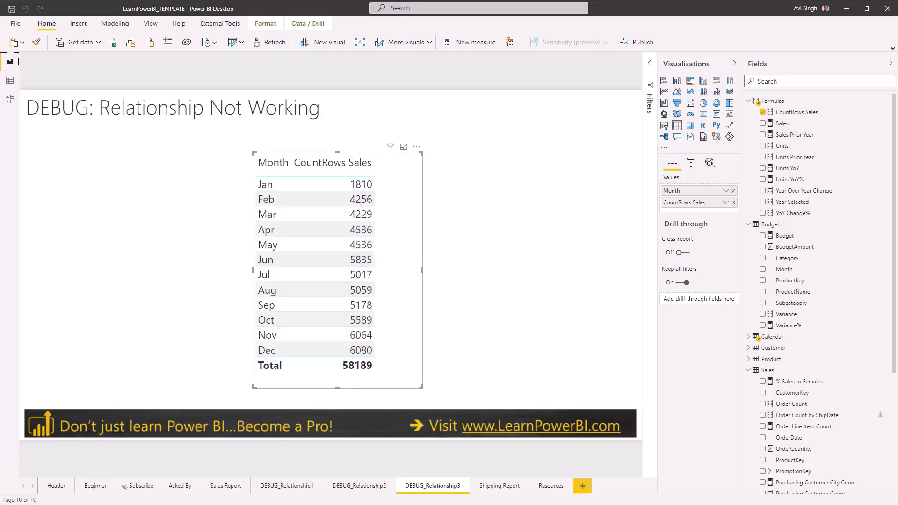
Inspect the cardinality at both ends of the relationship between Calendar and Sales in the model diagram
click(9, 98)
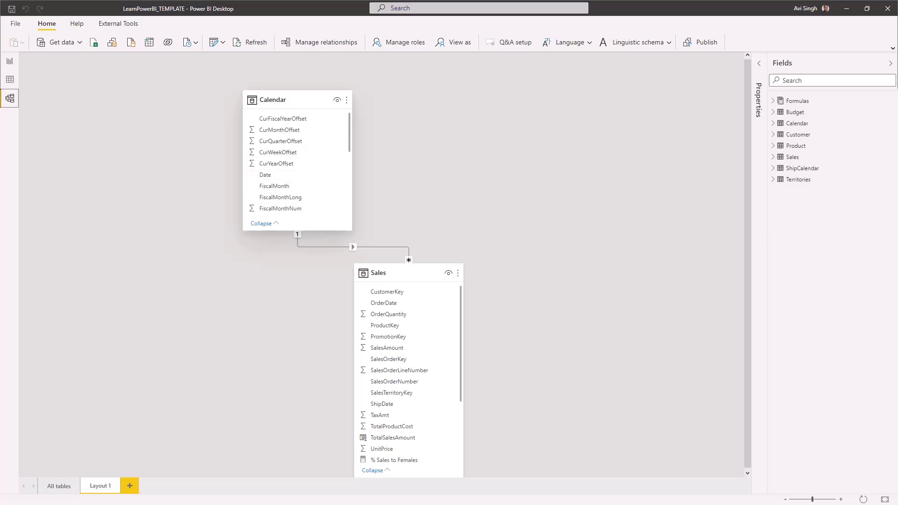
drag(298, 100, 278, 96)
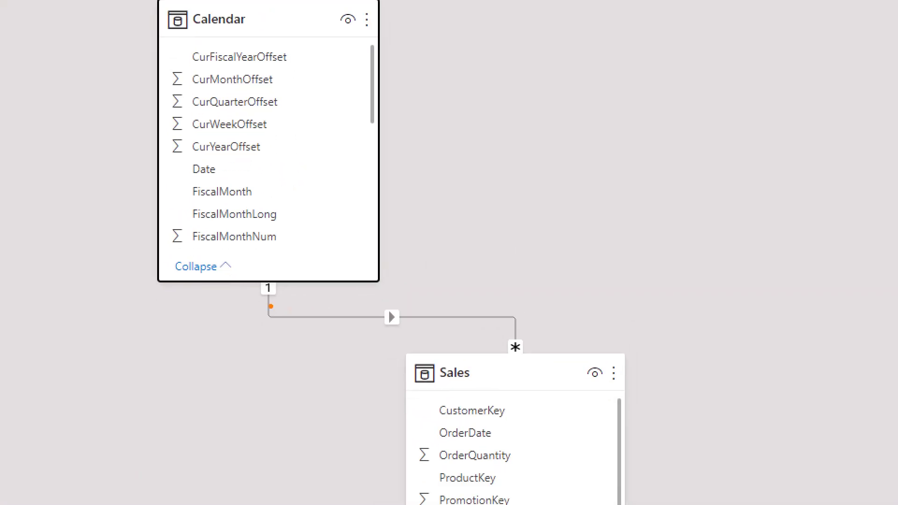
mouse_move(263, 269)
mouse_down()
mouse_move(294, 303)
mouse_move(231, 288)
mouse_up()
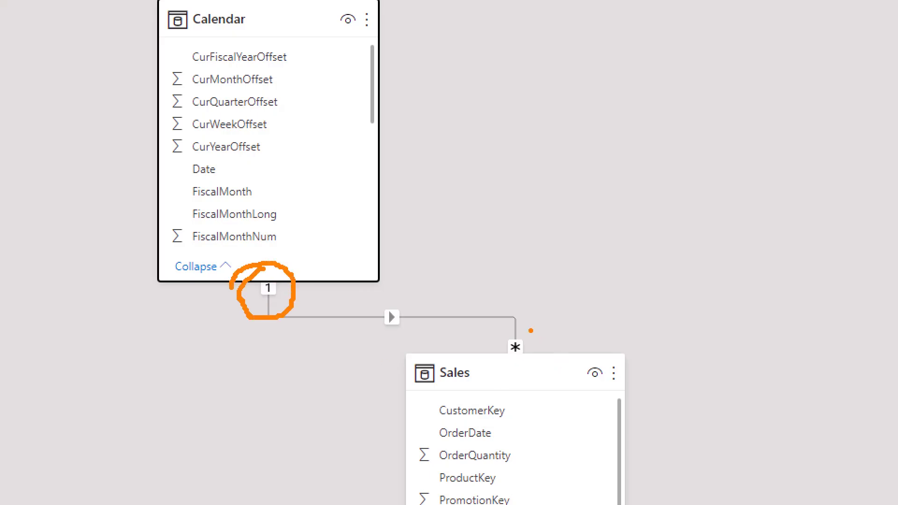
mouse_move(531, 332)
mouse_down()
mouse_move(534, 387)
mouse_move(470, 329)
mouse_up()
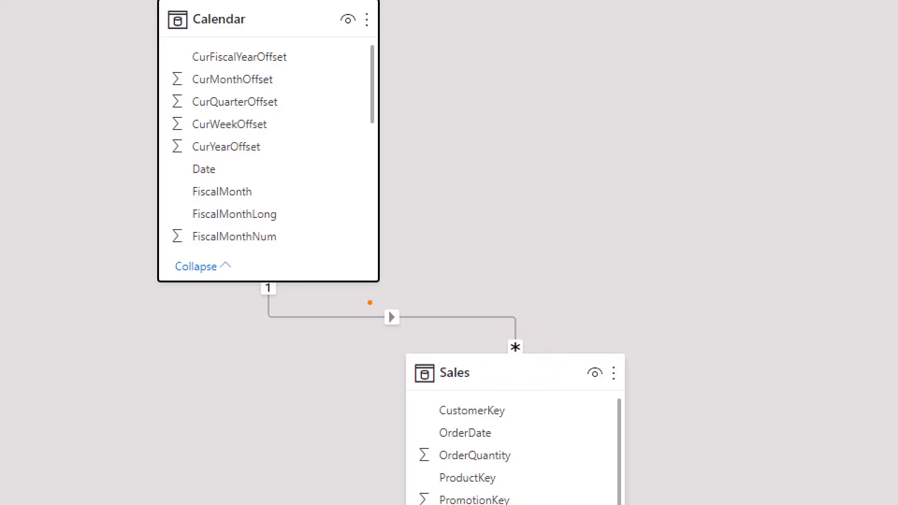
Examine the filter direction arrow on the relationship line between Calendar and Sales in the model diagram
mouse_move(368, 303)
mouse_down()
mouse_move(393, 340)
mouse_move(415, 306)
mouse_move(375, 313)
mouse_up()
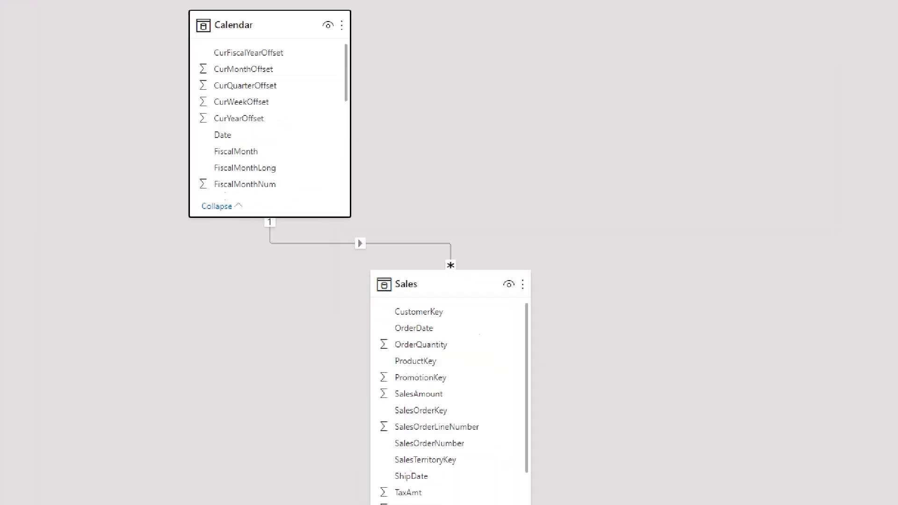
drag(271, 231, 481, 249)
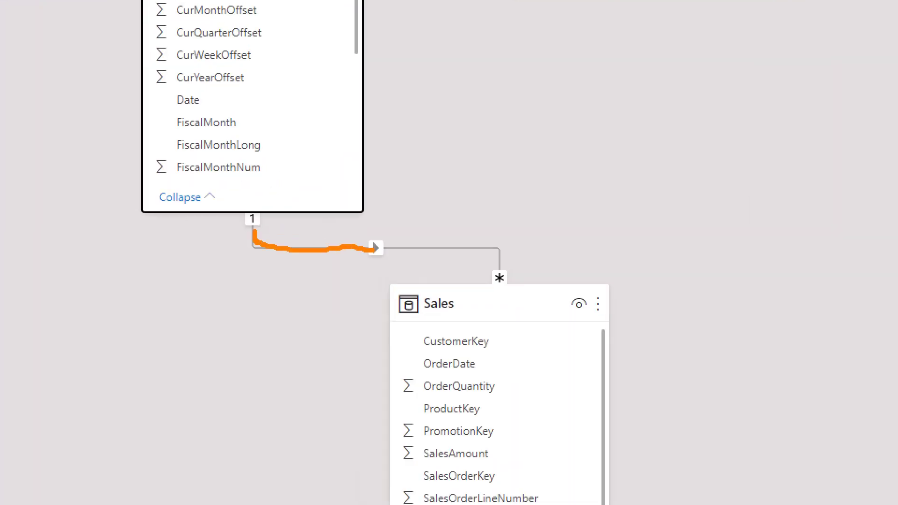
mouse_move(445, 223)
mouse_down()
mouse_move(496, 246)
mouse_move(452, 275)
mouse_up()
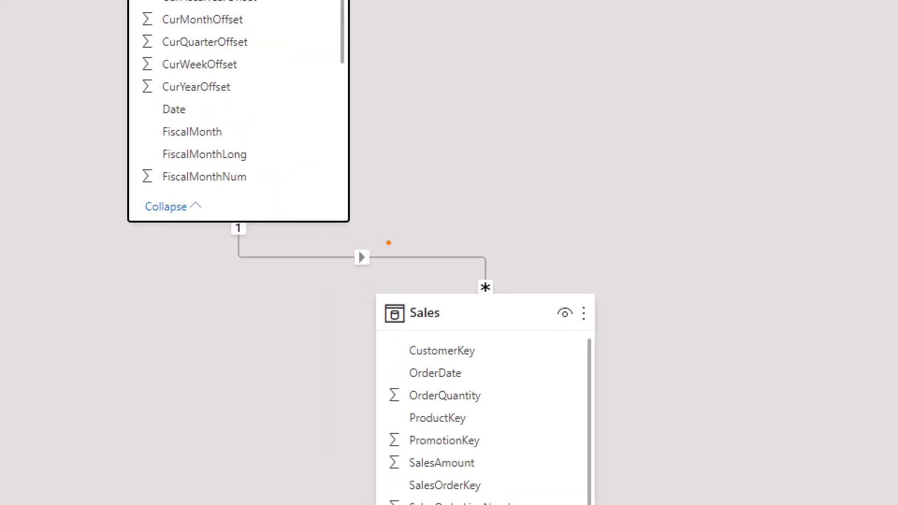
mouse_move(388, 237)
mouse_down()
mouse_move(358, 262)
mouse_move(403, 284)
mouse_up()
drag(370, 258, 459, 250)
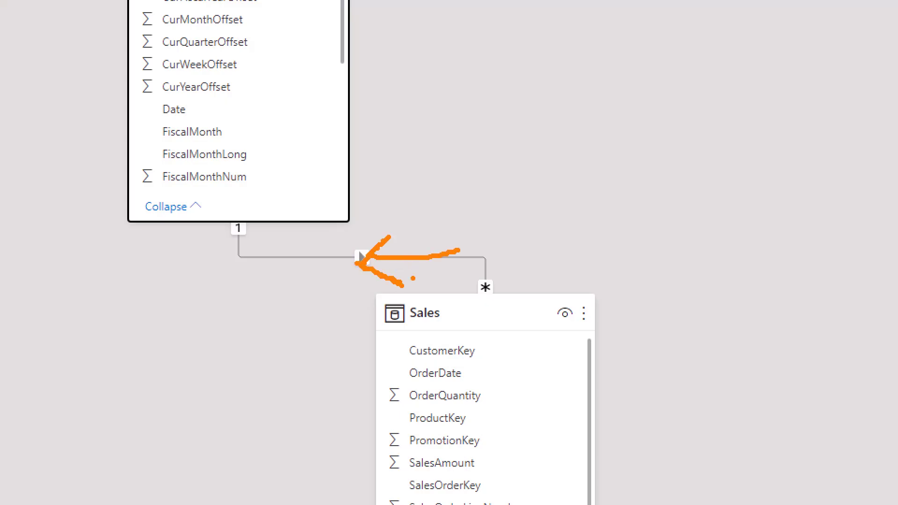
key(Escape)
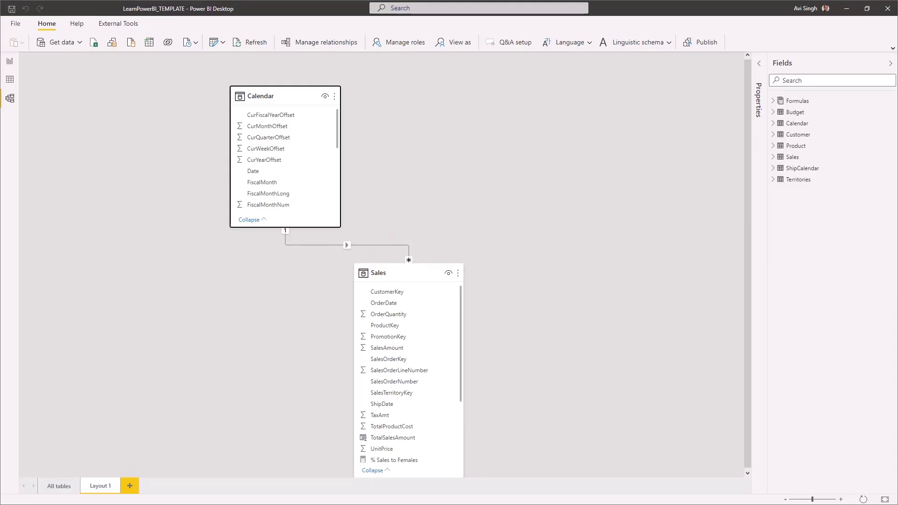
drag(331, 237, 337, 255)
mouse_move(287, 229)
mouse_down()
mouse_move(300, 248)
mouse_move(381, 244)
mouse_move(397, 269)
mouse_move(411, 255)
mouse_up()
key(ctrl+z)
key(ctrl+z)
mouse_move(357, 232)
mouse_down()
mouse_move(329, 247)
mouse_move(358, 257)
mouse_up()
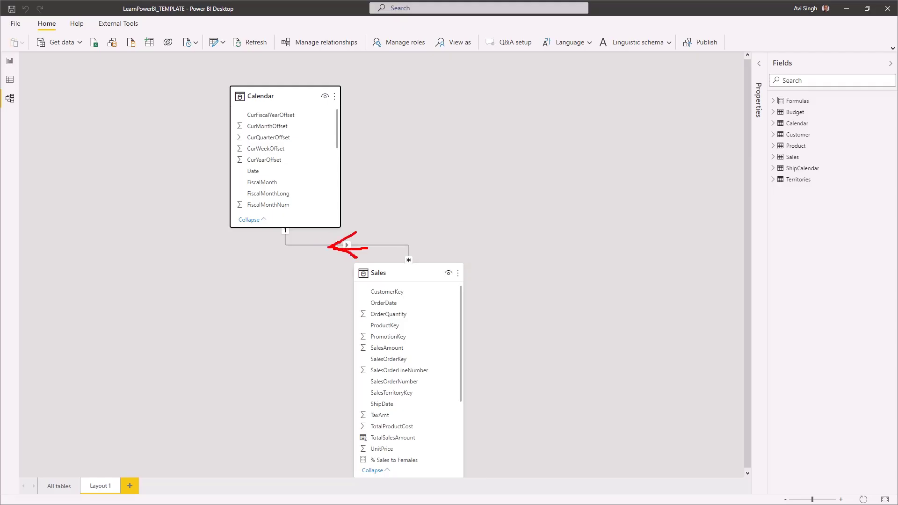
mouse_move(413, 272)
mouse_down()
mouse_move(411, 245)
mouse_move(318, 248)
mouse_move(287, 232)
mouse_up()
key(Escape)
Review the cardinality options for the relationship between Calendar and Sales, and close its settings without saving
click(347, 244)
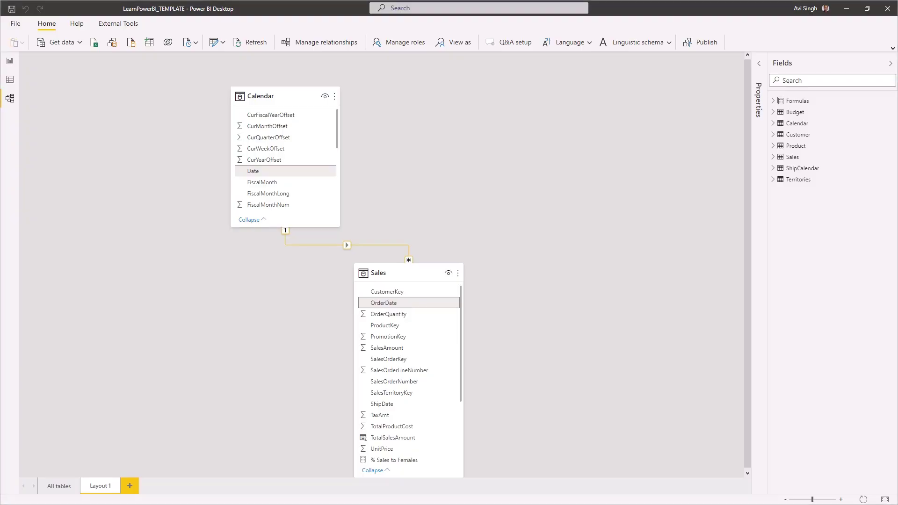
double_click(347, 245)
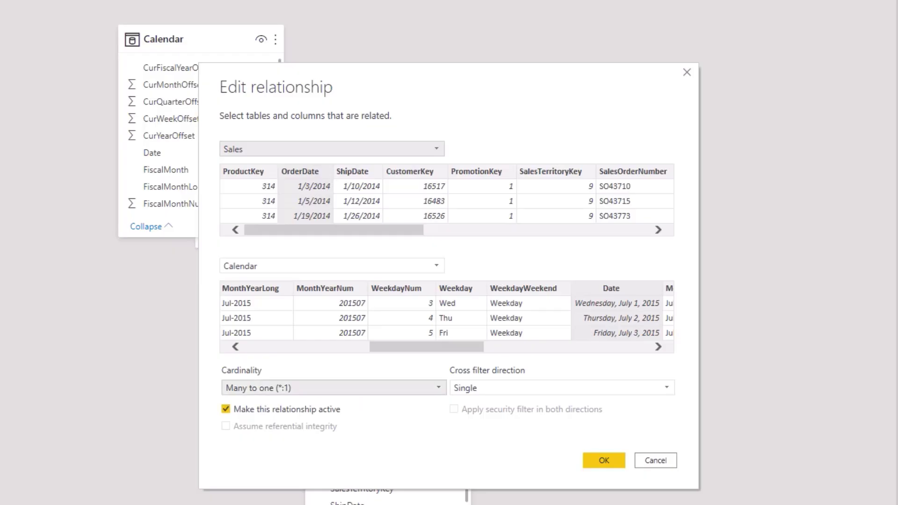
click(334, 388)
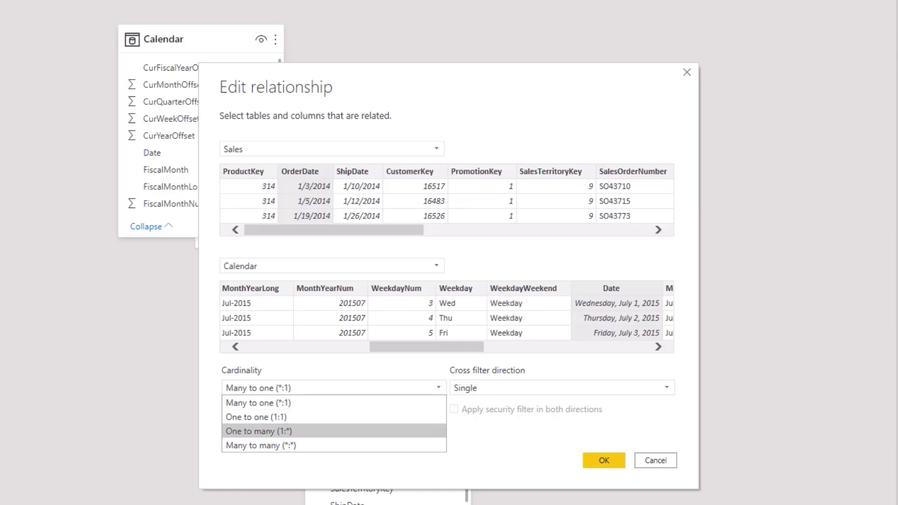
click(655, 461)
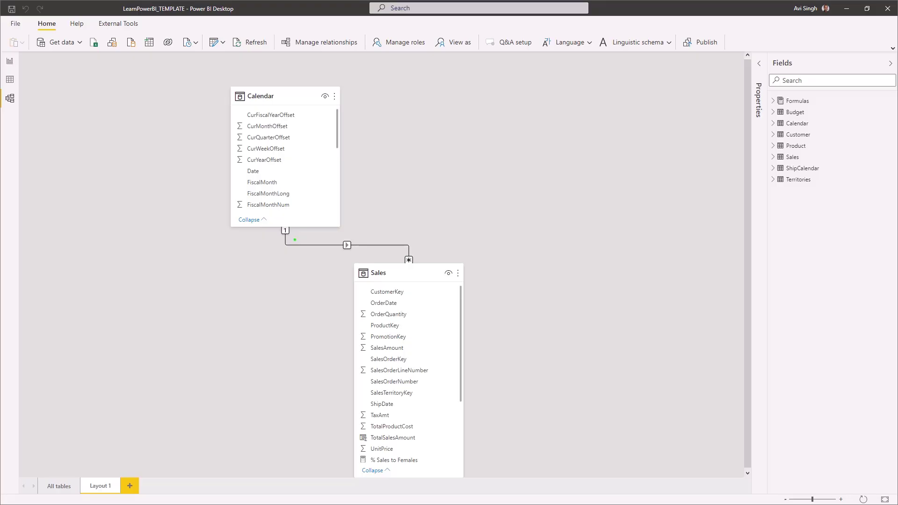
mouse_move(292, 229)
mouse_down()
mouse_move(388, 242)
mouse_move(406, 269)
mouse_move(419, 246)
mouse_up()
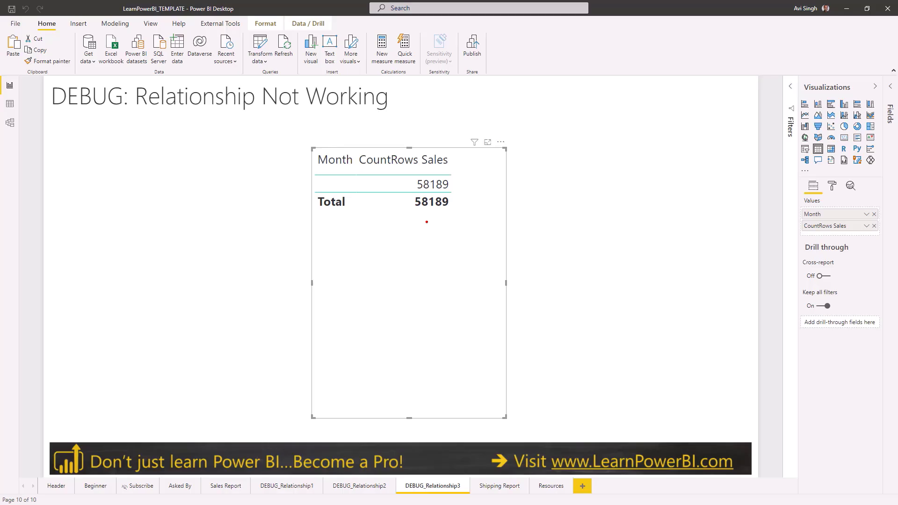
Compare the Month rows with their CountRows Sales values in the DEBUG_Relationship3 report table
drag(468, 313, 469, 163)
key(Escape)
click(335, 184)
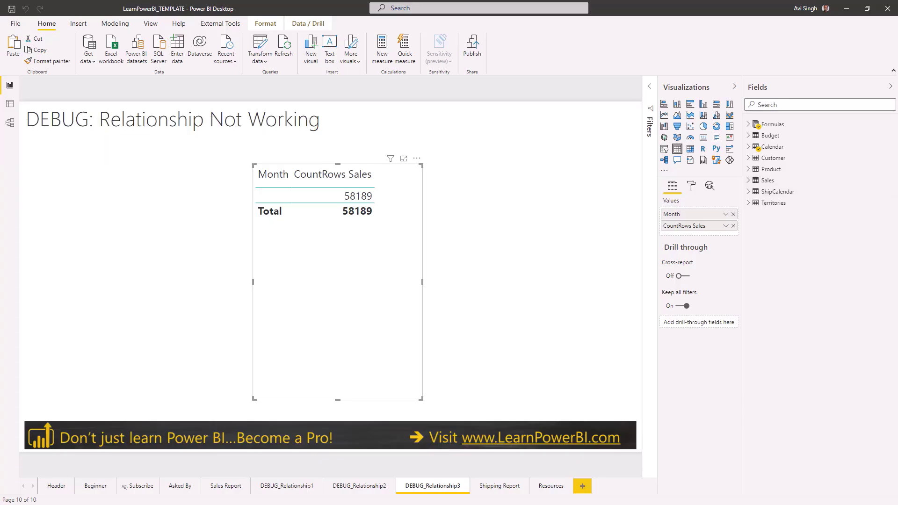
Locate the Date column of Calendar in the model diagram, and check its data type in the report view
click(9, 122)
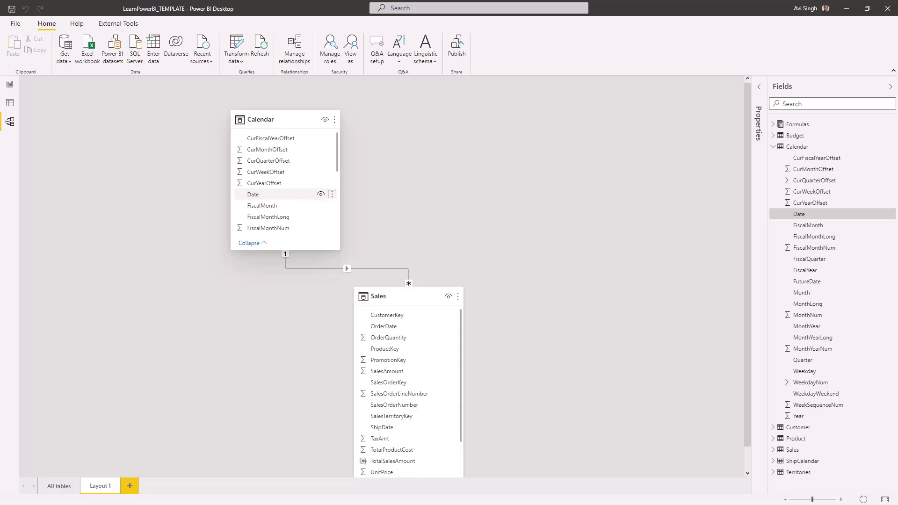
click(333, 194)
key(Escape)
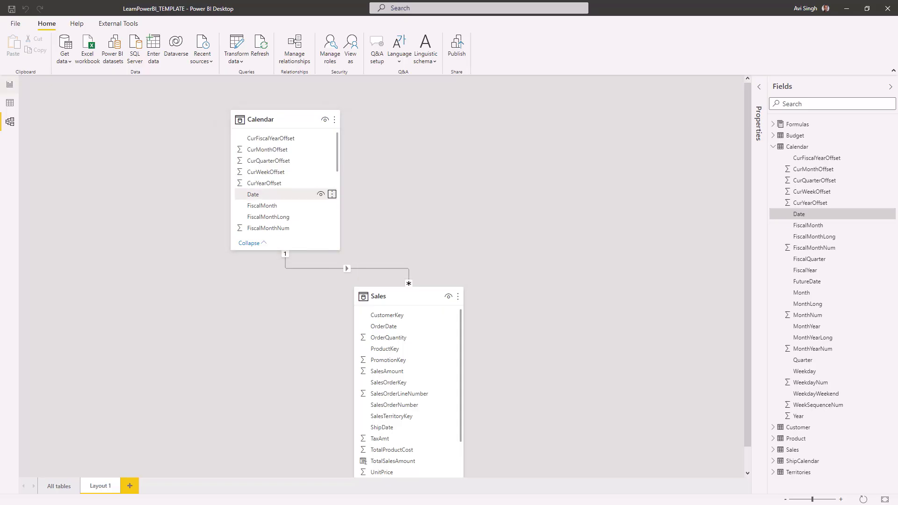
click(10, 84)
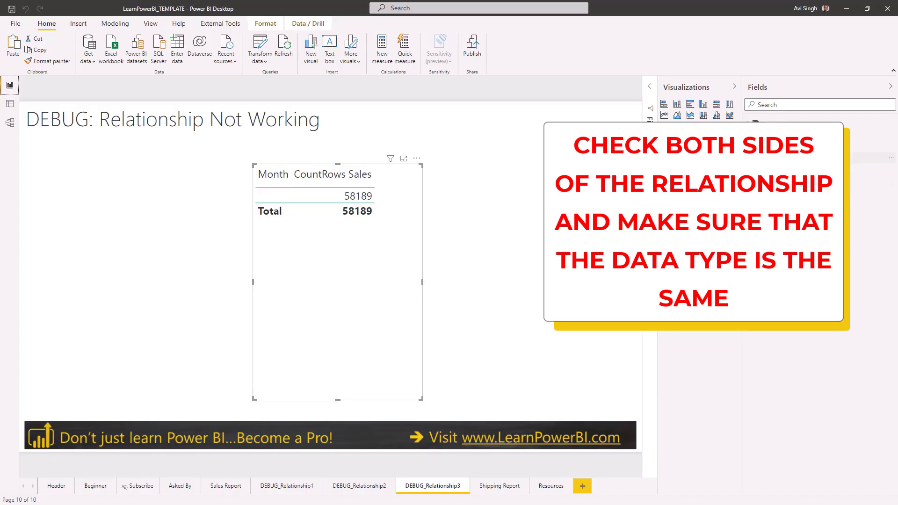
click(772, 146)
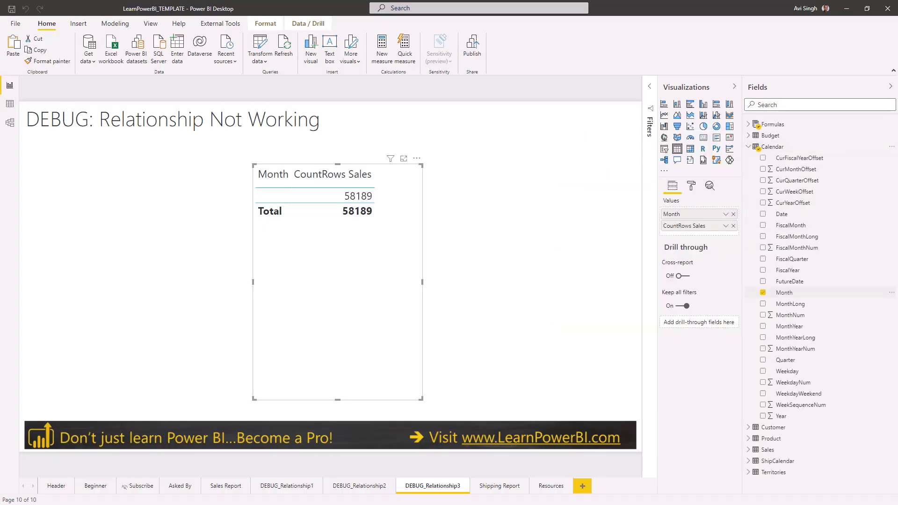
click(782, 213)
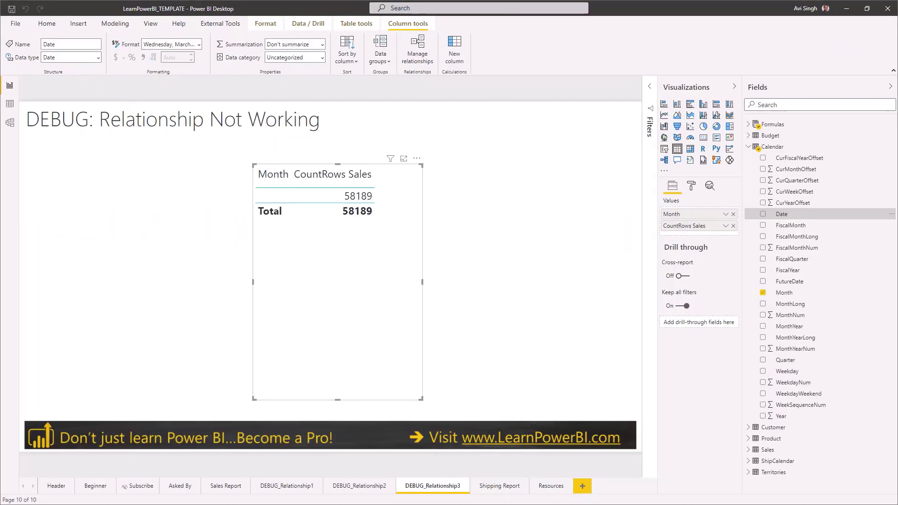
click(748, 146)
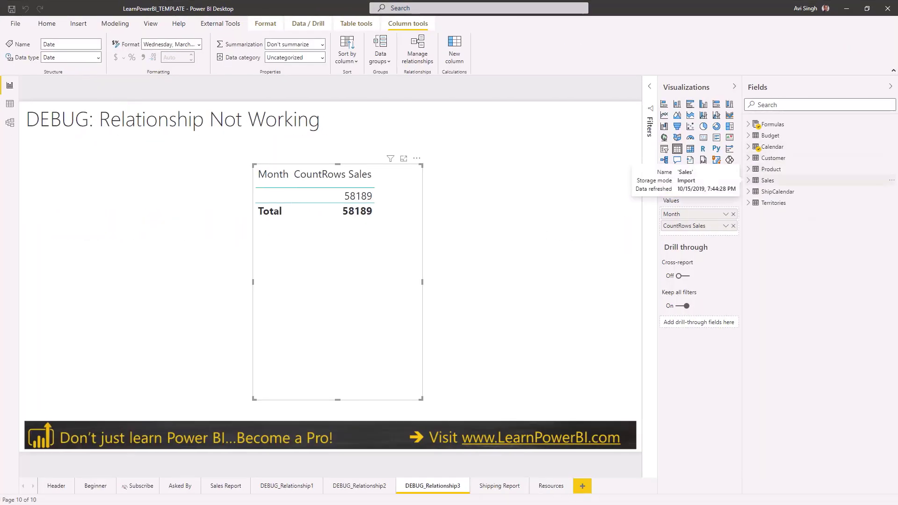
Change the data type of the OrderDate column in the Sales table to Date
click(749, 181)
click(790, 236)
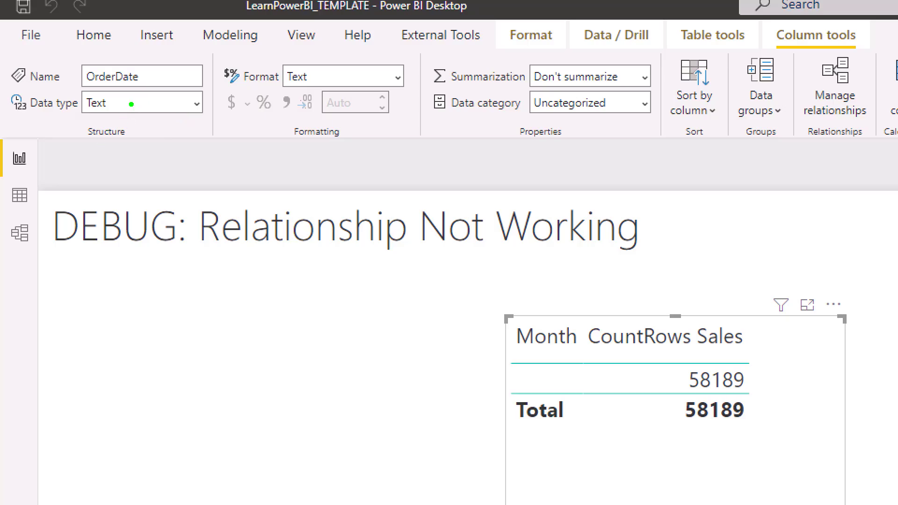
key(r)
drag(123, 105, 212, 221)
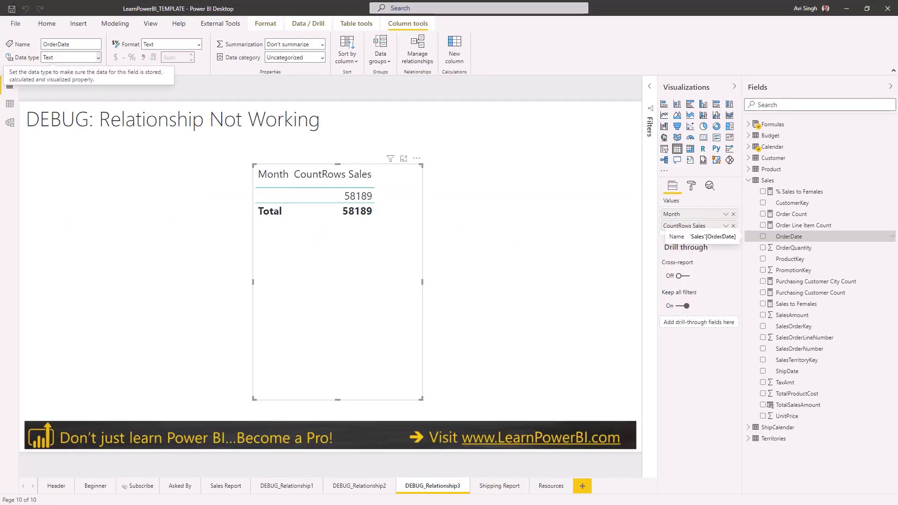
click(70, 57)
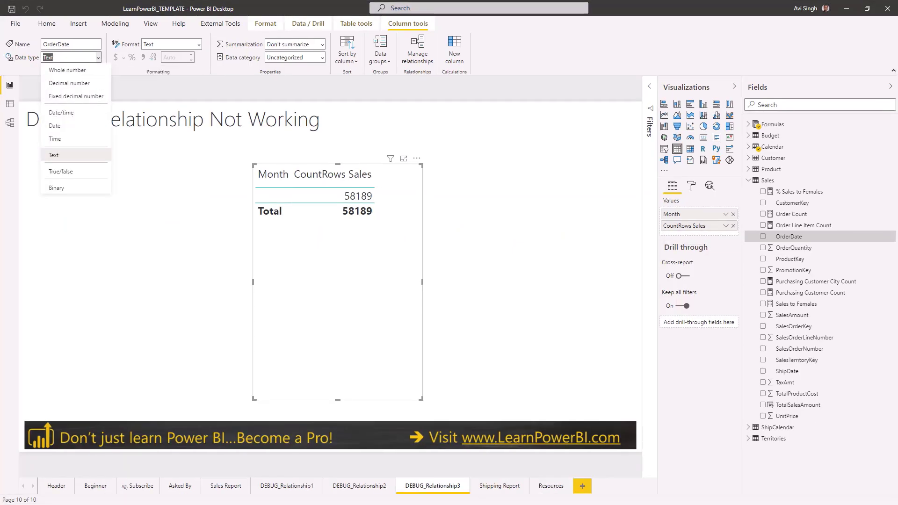
click(106, 125)
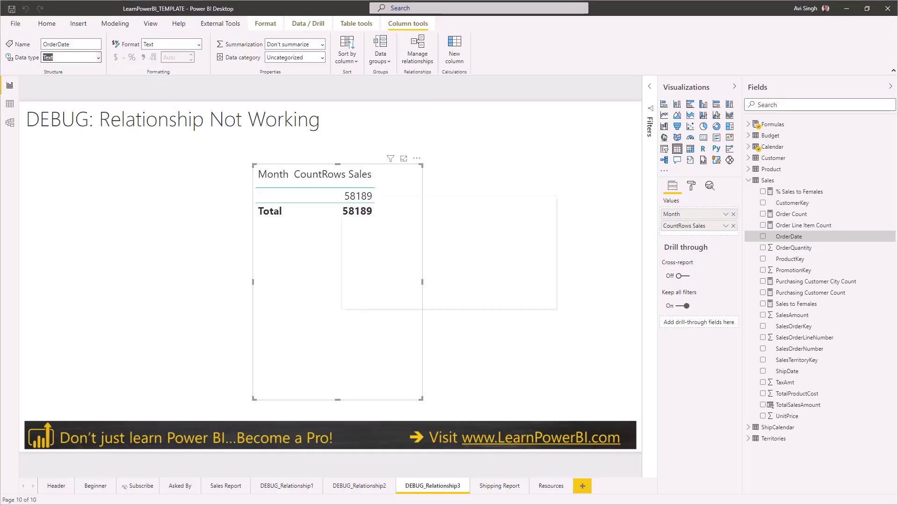
click(494, 290)
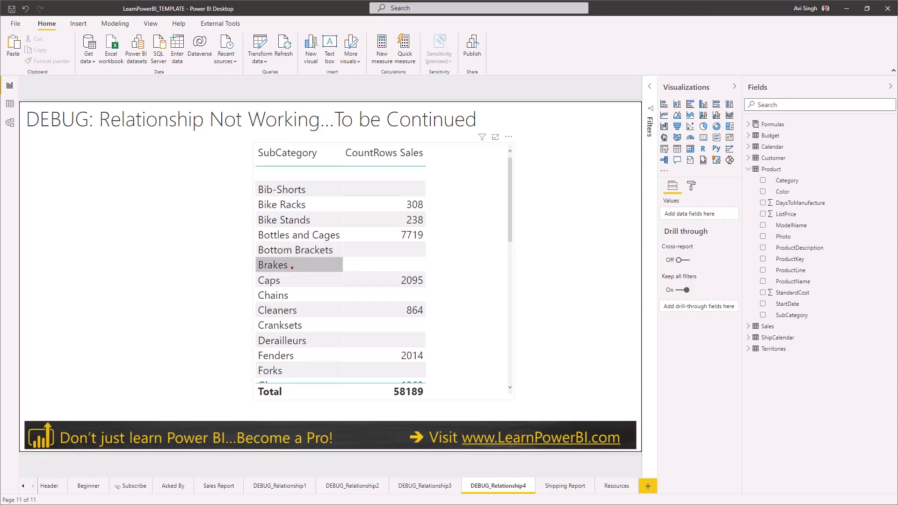
Examine the CountRows Sales values by SubCategory in the DEBUG_Relationship4 table, looking for subcategories without a count
mouse_move(403, 255)
mouse_down()
mouse_move(421, 275)
mouse_move(369, 259)
mouse_up()
scroll(393, 272, down, 4)
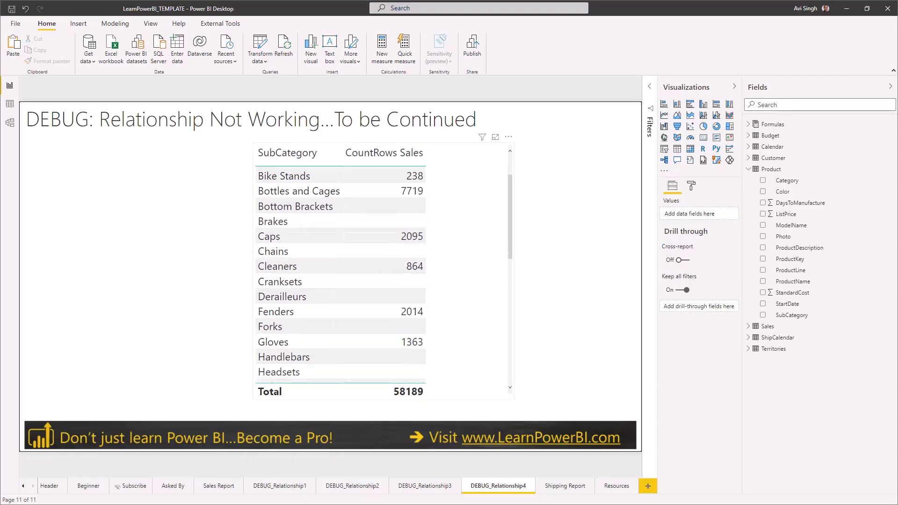
mouse_move(393, 272)
mouse_down()
mouse_move(404, 261)
mouse_move(380, 260)
mouse_up()
mouse_move(406, 288)
mouse_down()
mouse_move(398, 291)
mouse_move(411, 300)
mouse_up()
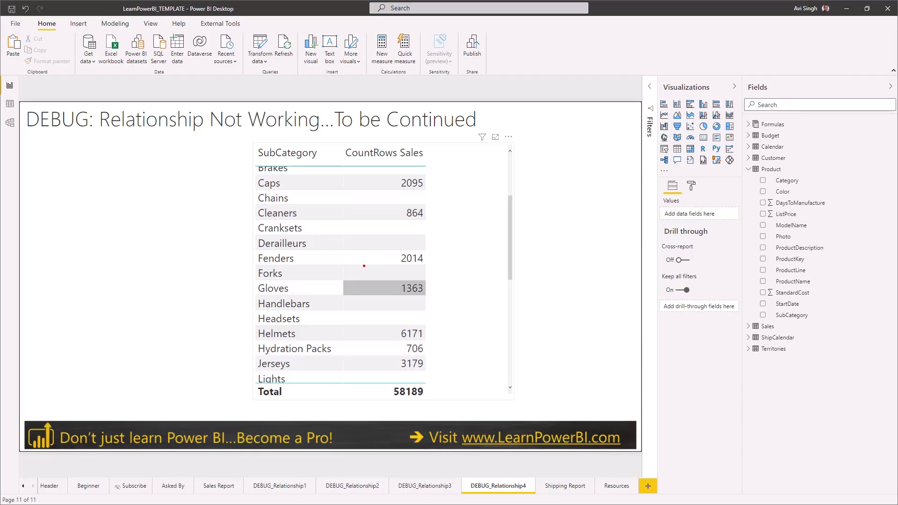
drag(363, 265, 427, 282)
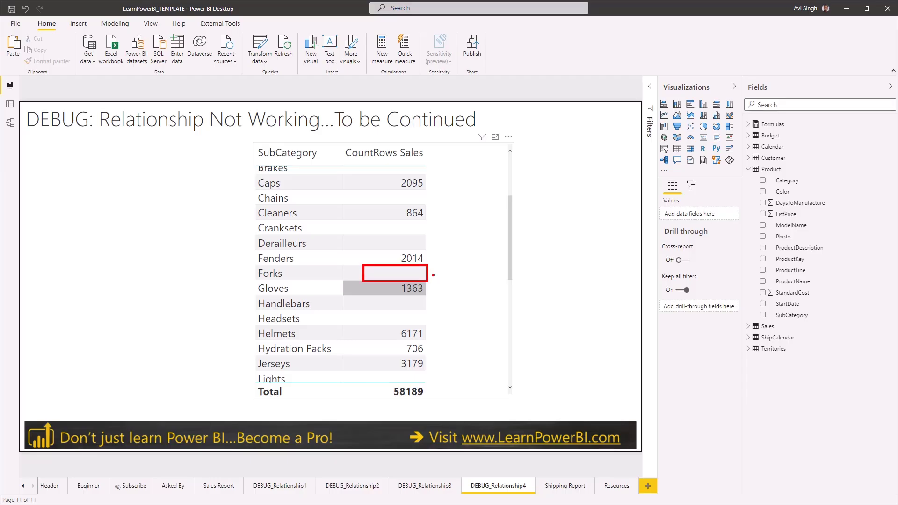